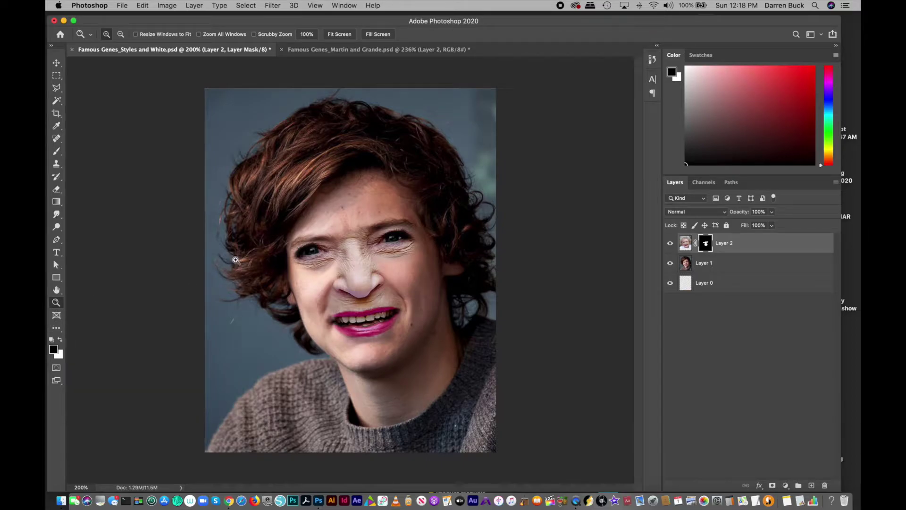
# Step: Lower the saturation of the Layer 1 portrait to -33 with a Hue/Saturation adjustment
pyautogui.moveTo(285, 214); pyautogui.dragTo(442, 327)
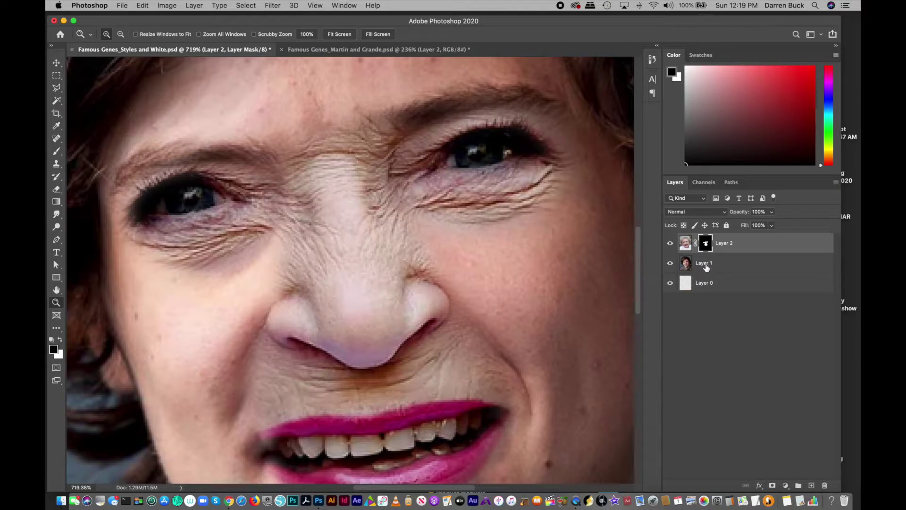
pyautogui.press('super+0')
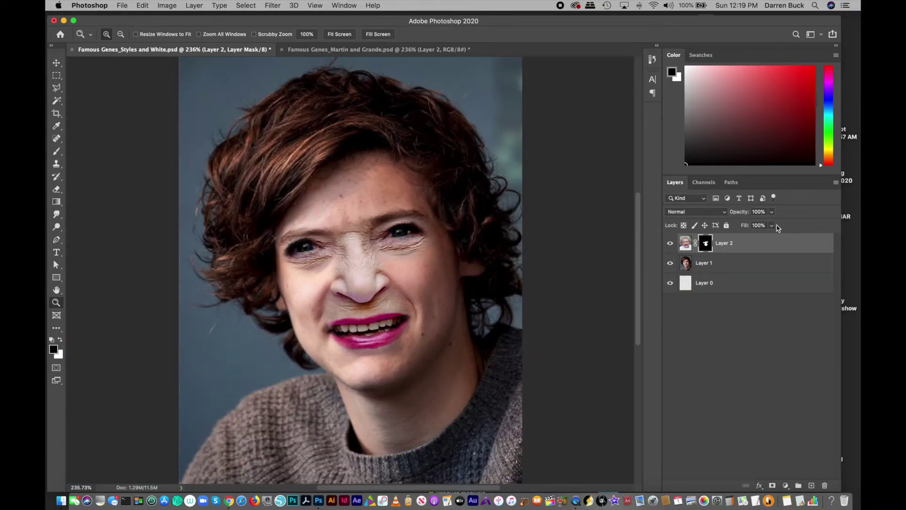
pyautogui.click(699, 268)
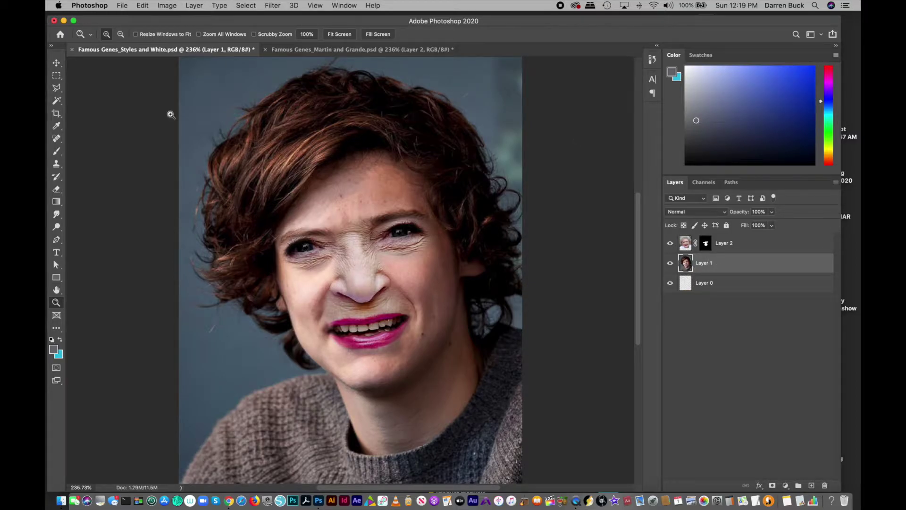
pyautogui.click(170, 5)
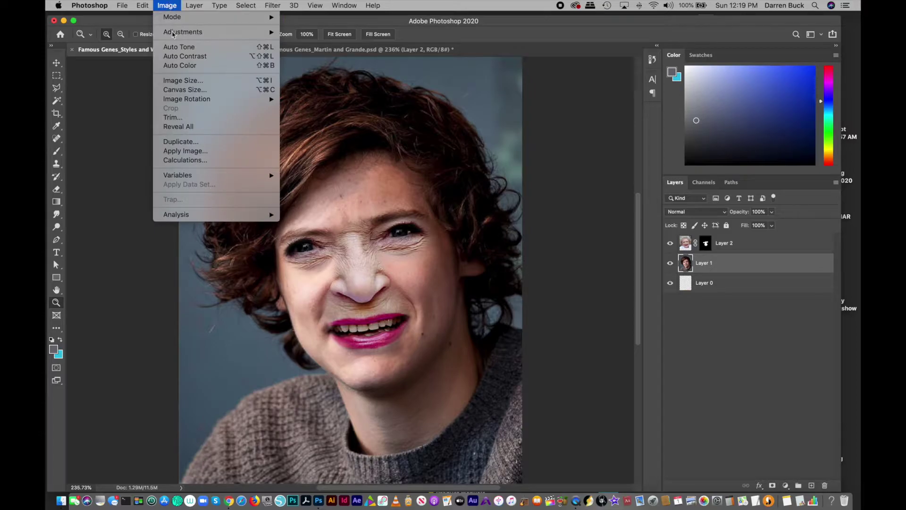
pyautogui.moveTo(176, 33)
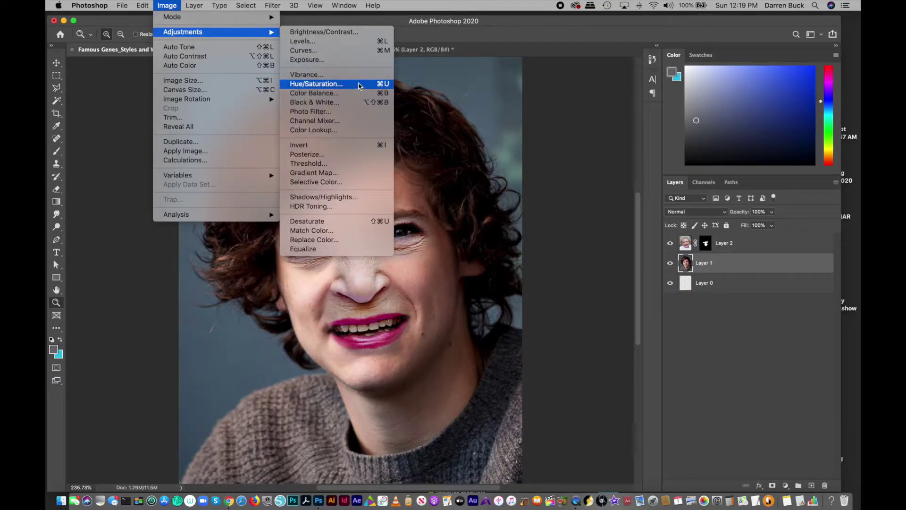
pyautogui.click(360, 85)
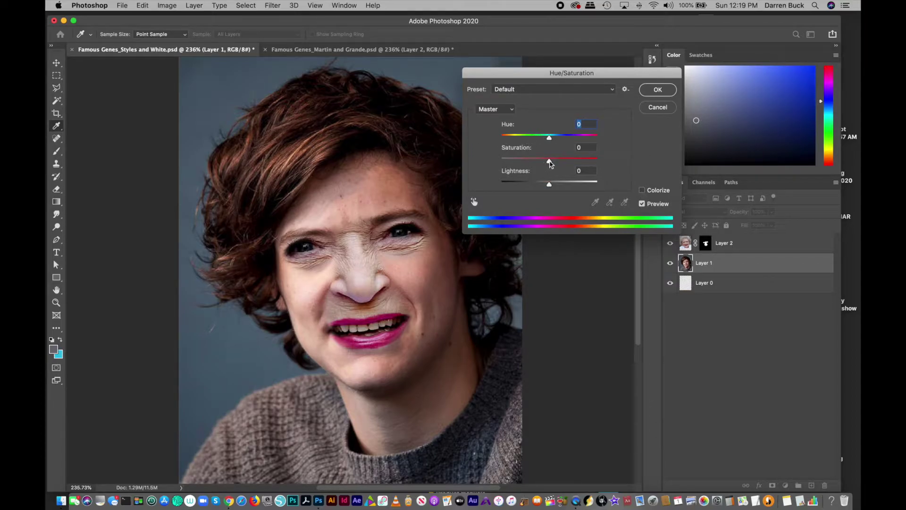
pyautogui.moveTo(549, 162); pyautogui.dragTo(542, 164)
pyautogui.moveTo(541, 163)
pyautogui.mouseDown()
pyautogui.moveTo(476, 163)
pyautogui.moveTo(534, 162)
pyautogui.mouseUp()
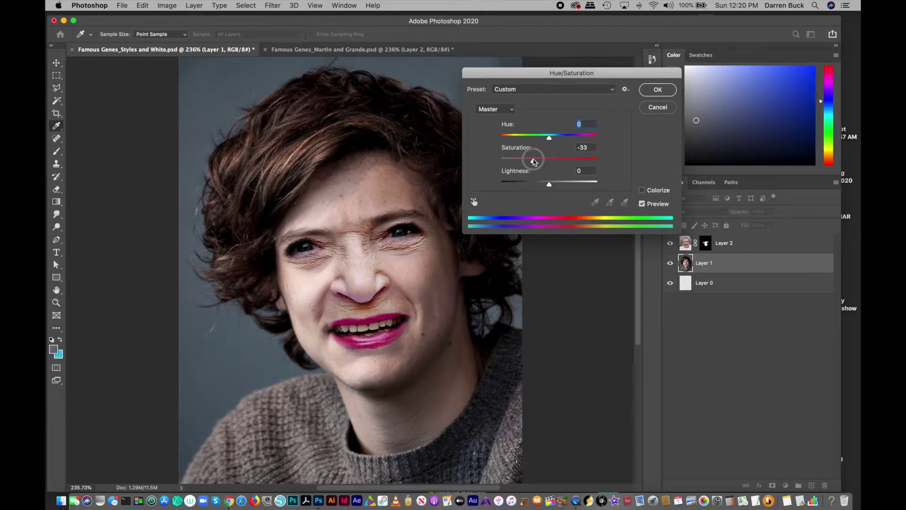
pyautogui.moveTo(533, 162); pyautogui.dragTo(533, 161)
pyautogui.click(654, 90)
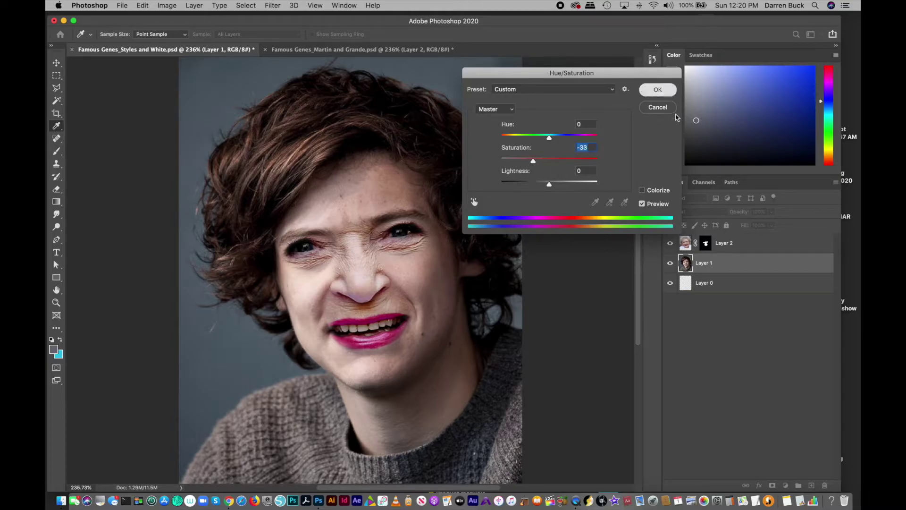
pyautogui.press('z')
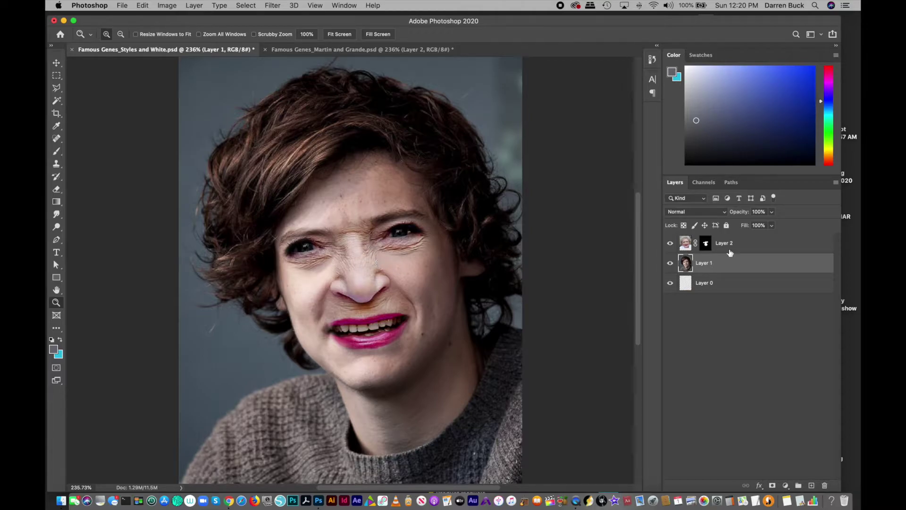
# Step: Switch to Famous Genes_Martin and Grande.psd and compare the portrait with Layer 2 hidden and shown
pyautogui.click(706, 243)
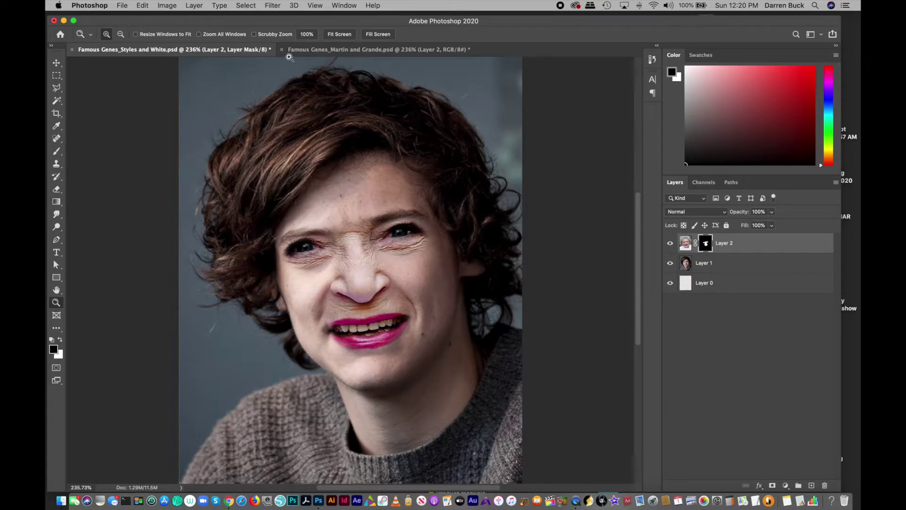
pyautogui.click(353, 50)
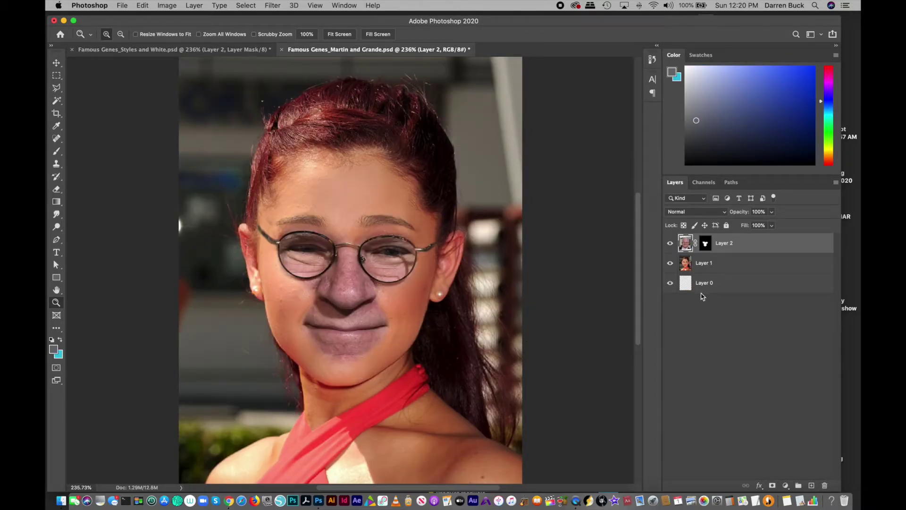
pyautogui.click(670, 245)
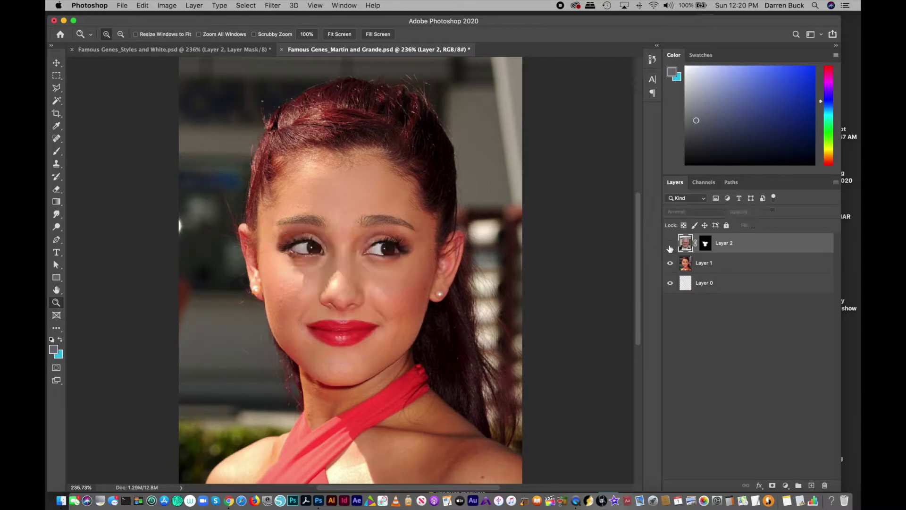
pyautogui.click(670, 248)
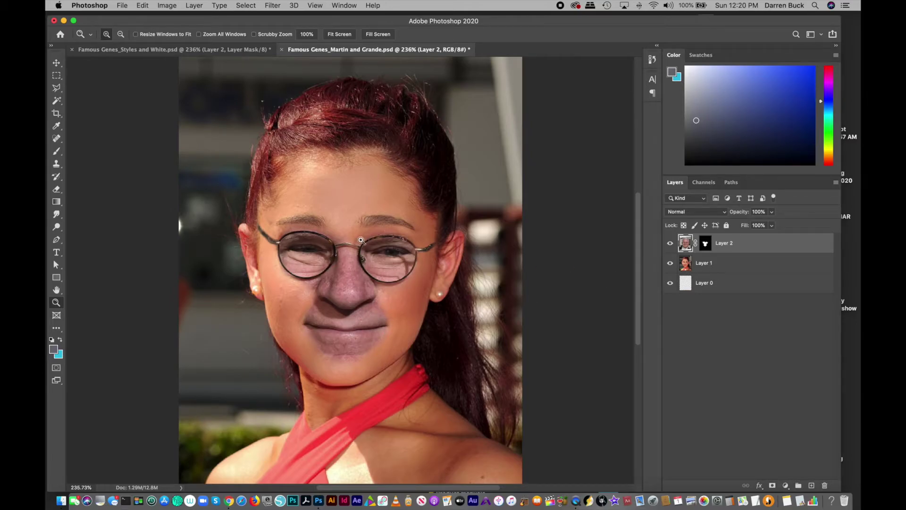
# Step: Apply a midtone Color Balance to Layer 2's image, shifting it about 40 toward red and about 40 toward yellow
pyautogui.click(706, 243)
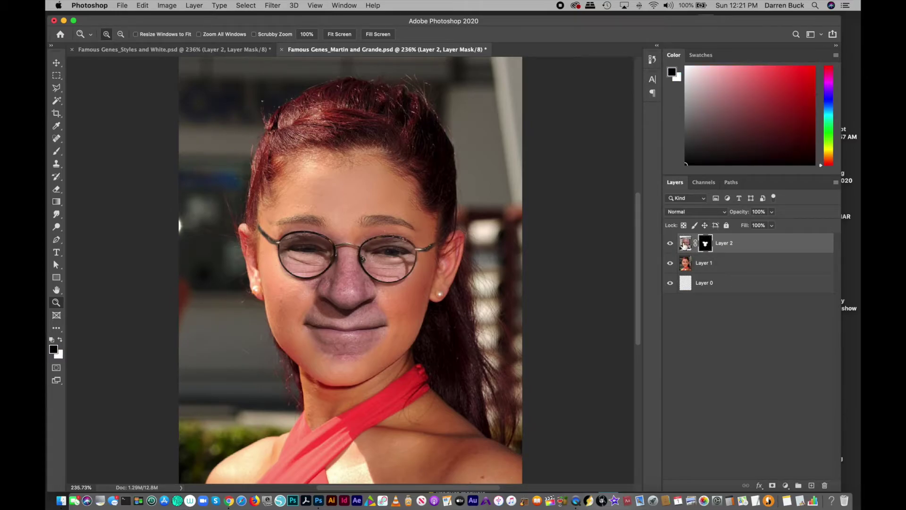
pyautogui.click(684, 244)
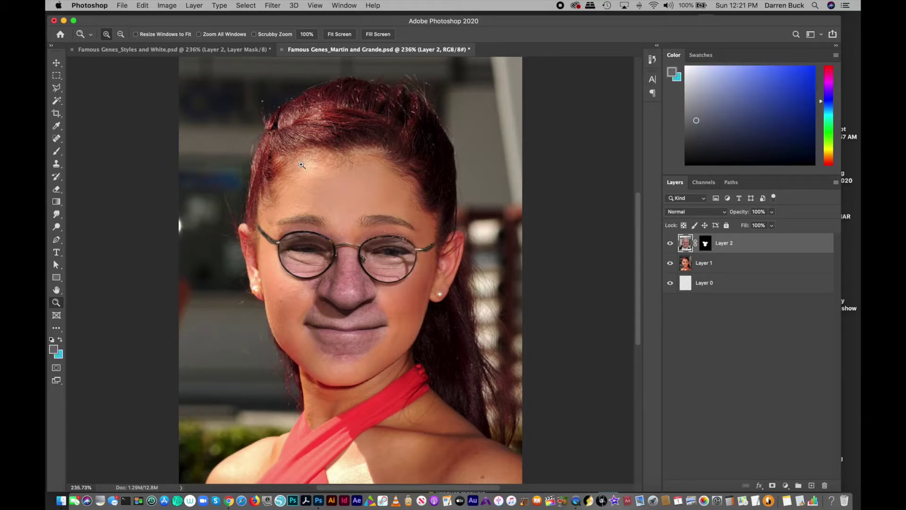
pyautogui.click(167, 6)
pyautogui.moveTo(169, 32)
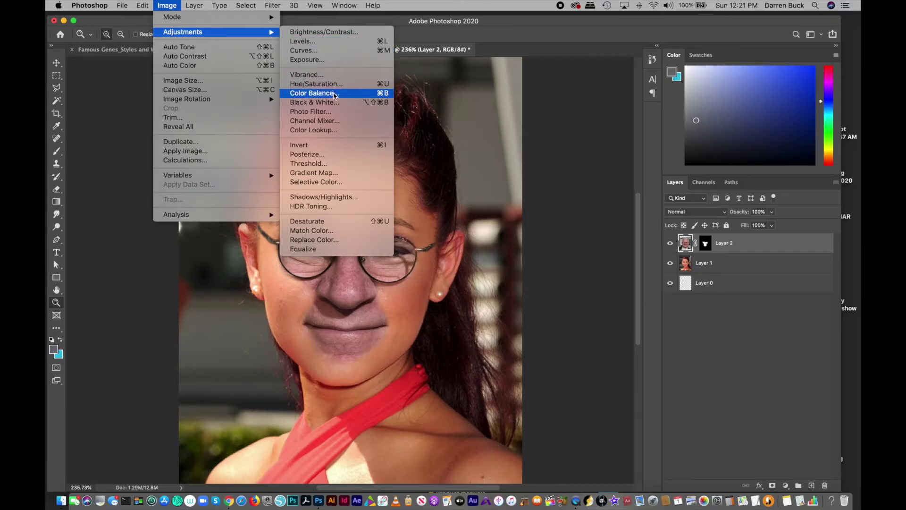
pyautogui.click(334, 94)
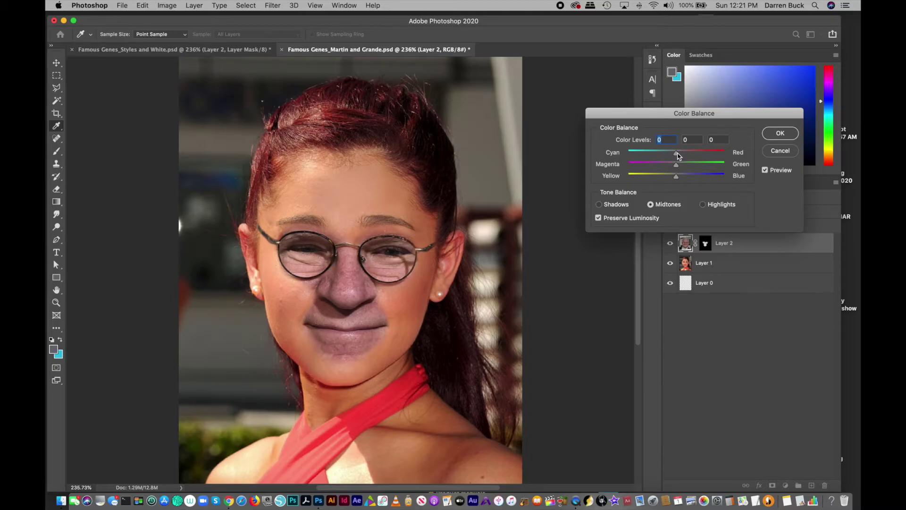
pyautogui.moveTo(677, 154); pyautogui.dragTo(697, 153)
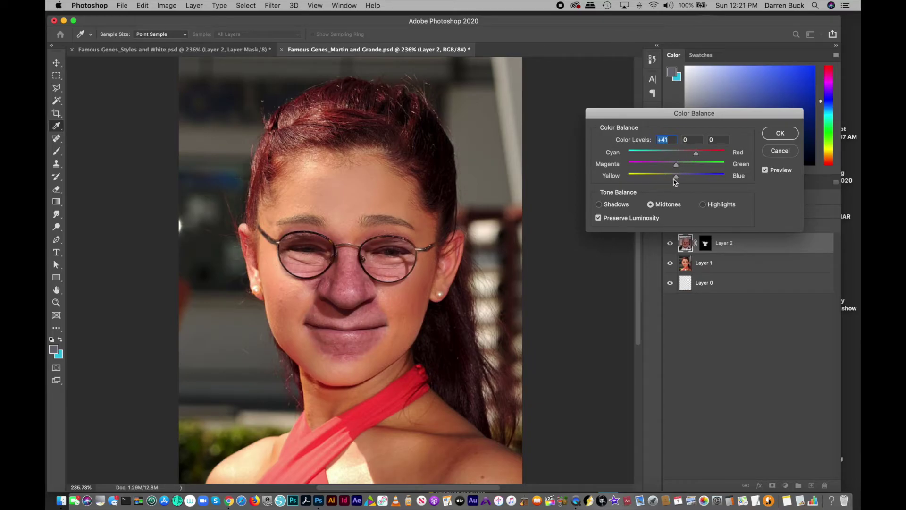
pyautogui.moveTo(678, 179); pyautogui.dragTo(659, 184)
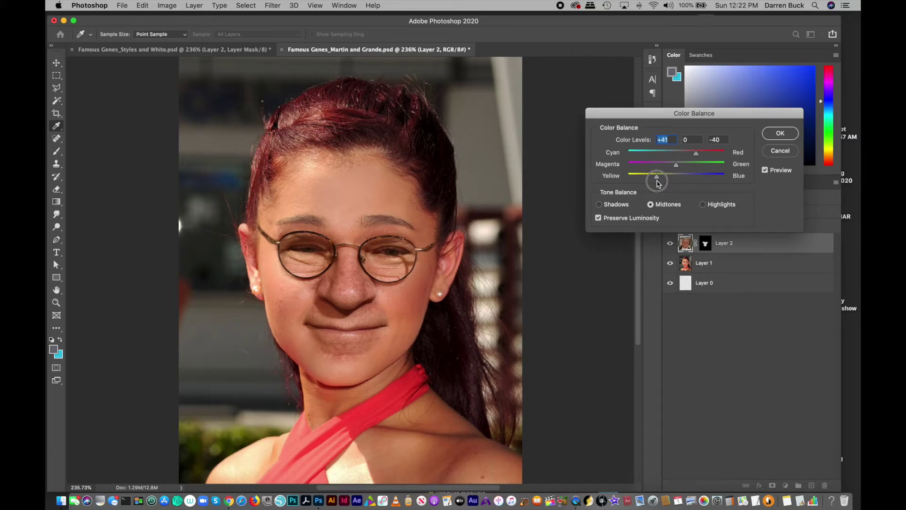
pyautogui.click(659, 182)
pyautogui.moveTo(697, 154)
pyautogui.mouseDown()
pyautogui.moveTo(622, 165)
pyautogui.moveTo(694, 157)
pyautogui.mouseUp()
pyautogui.click(784, 136)
pyautogui.press('z')
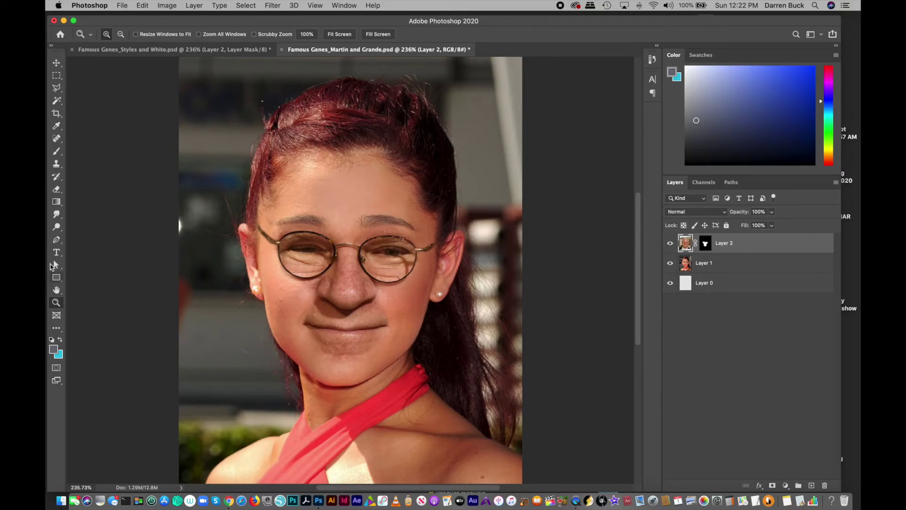
# Step: Paint black on Layer 2's mask beside the lower lip with a fully soft 17 px brush at 62% opacity to blend the edge
pyautogui.moveTo(338, 274); pyautogui.dragTo(425, 386)
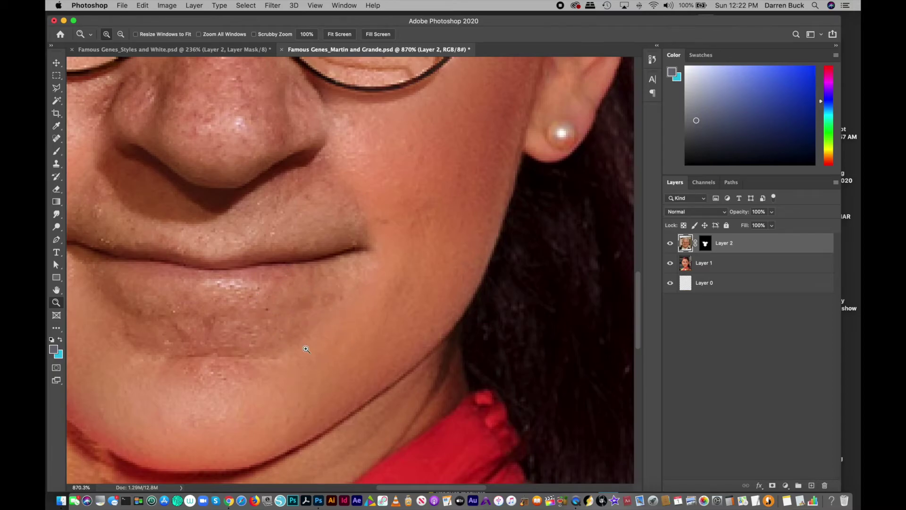
pyautogui.click(706, 243)
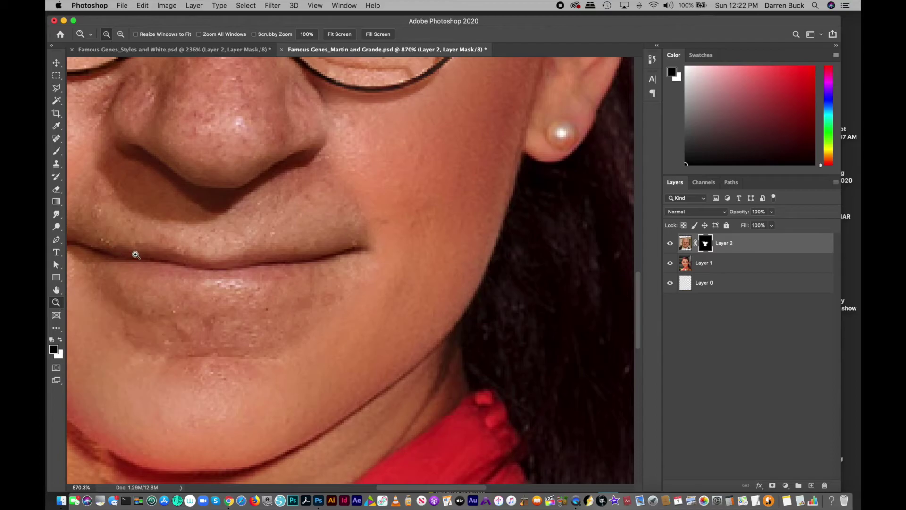
pyautogui.press('b')
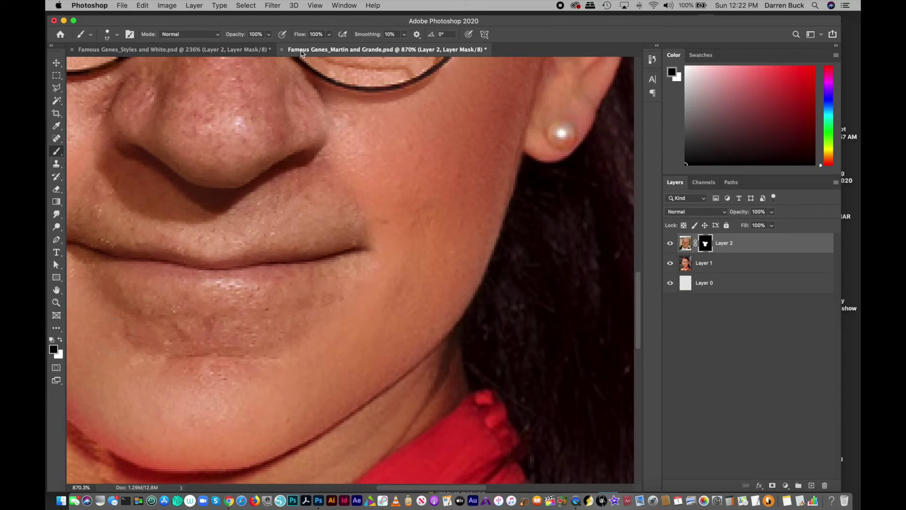
pyautogui.rightClick(435, 216)
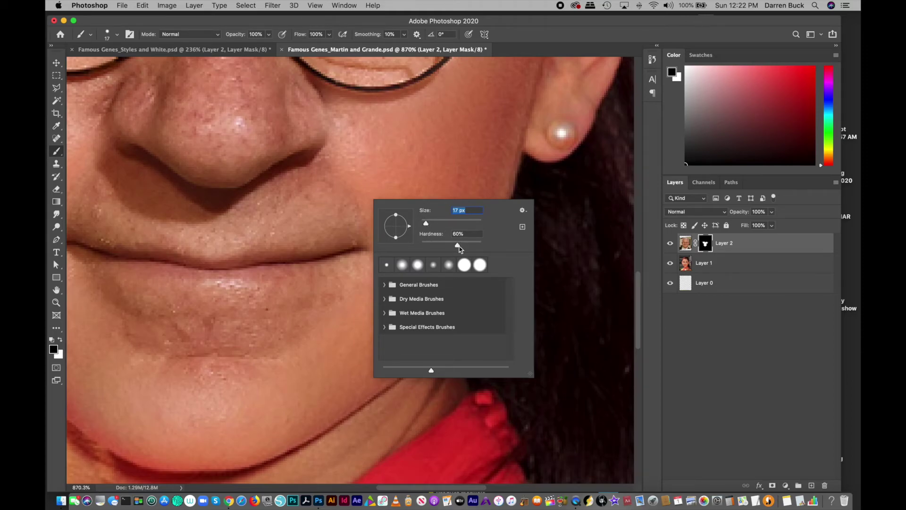
pyautogui.moveTo(459, 247); pyautogui.dragTo(400, 248)
pyautogui.click(268, 34)
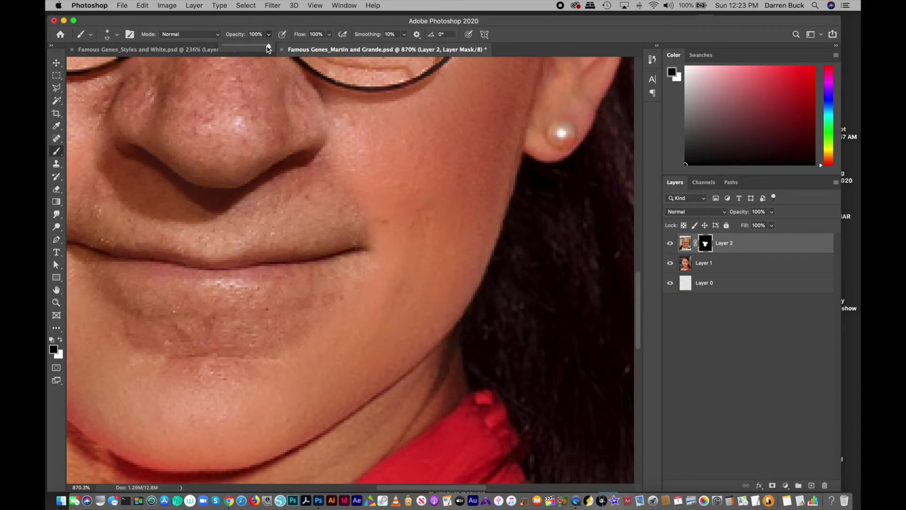
pyautogui.moveTo(269, 49)
pyautogui.mouseDown()
pyautogui.moveTo(249, 48)
pyautogui.moveTo(282, 54)
pyautogui.moveTo(253, 50)
pyautogui.mouseUp()
pyautogui.click(340, 297)
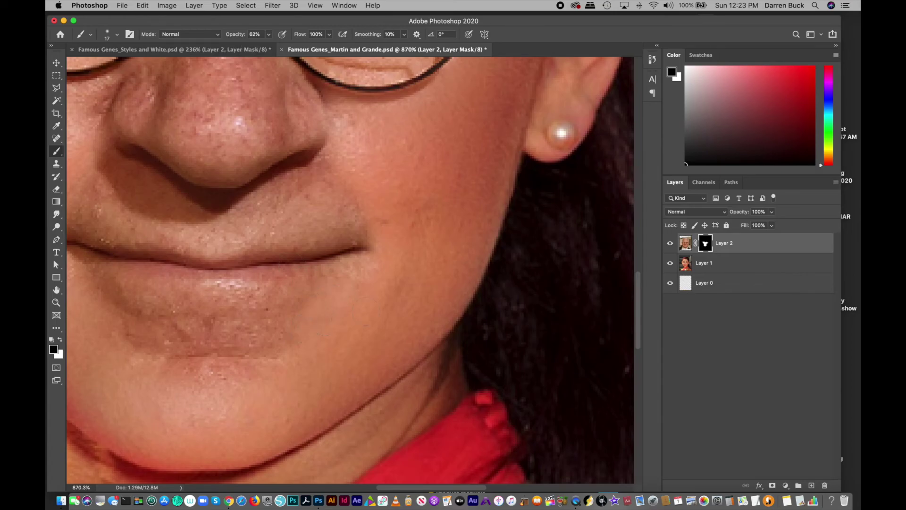
# Step: Set the brush opacity to 13% and soften the mask edge below the mouth, finishing with the whole portrait in view
pyautogui.click(269, 34)
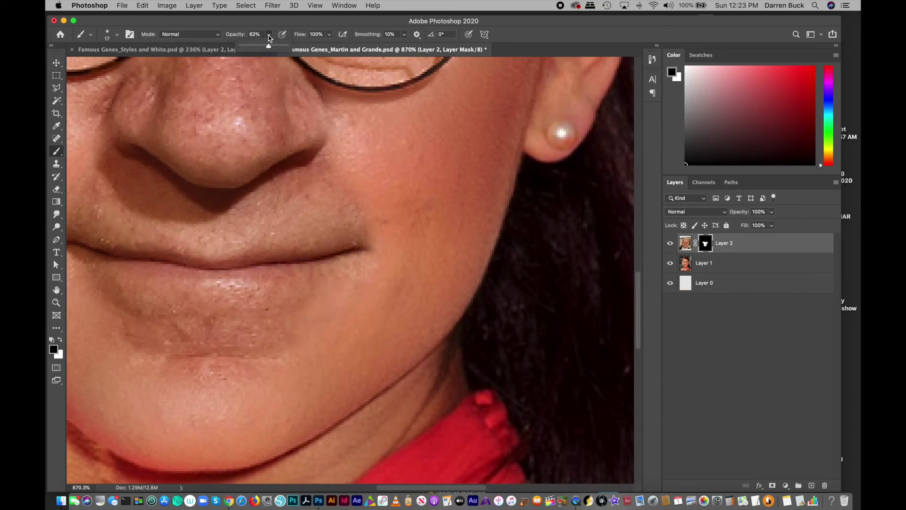
pyautogui.moveTo(269, 47); pyautogui.dragTo(247, 46)
pyautogui.click(282, 352)
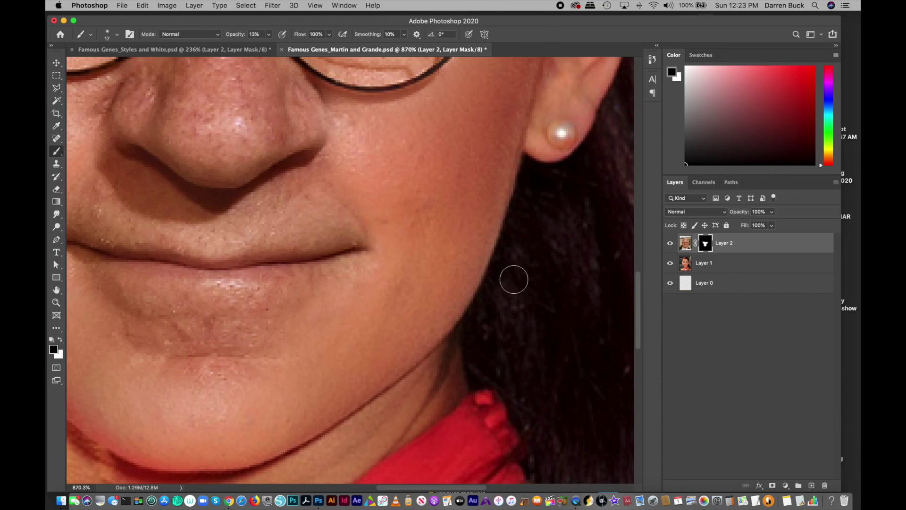
pyautogui.press('super+0')
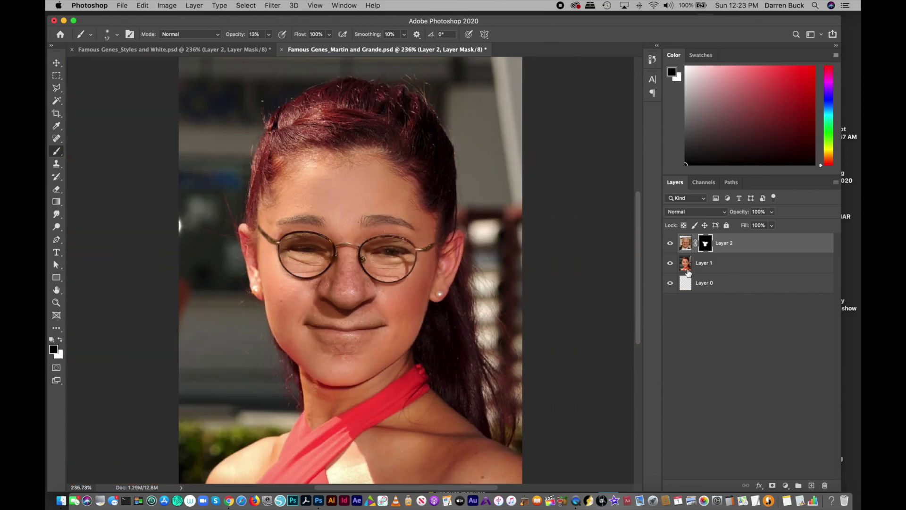